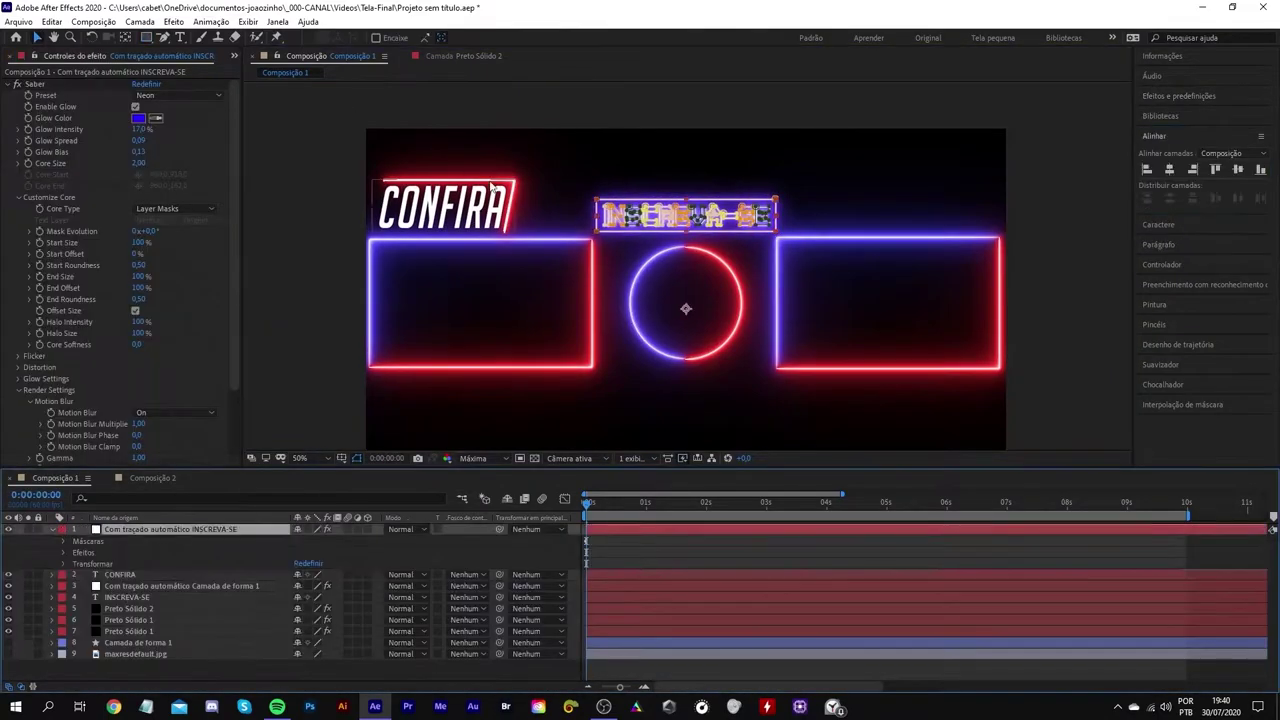
Preview the end screen at full size with the neon INSCREVA-SE and second CONFIRA title.
{"action": "key", "text": "period"}
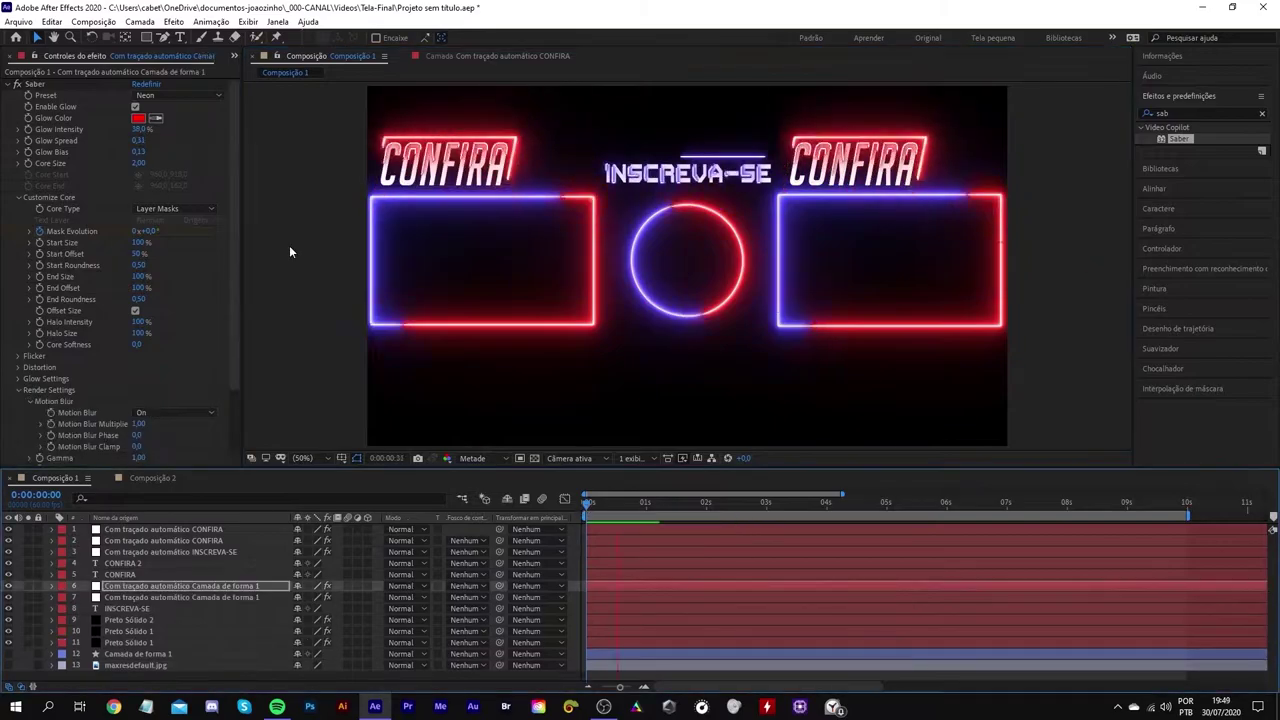
Select a path-drawing tool to start building the neon LIKE labels with thumbs-up icons.
{"action": "left_click", "coordinate": [166, 38]}
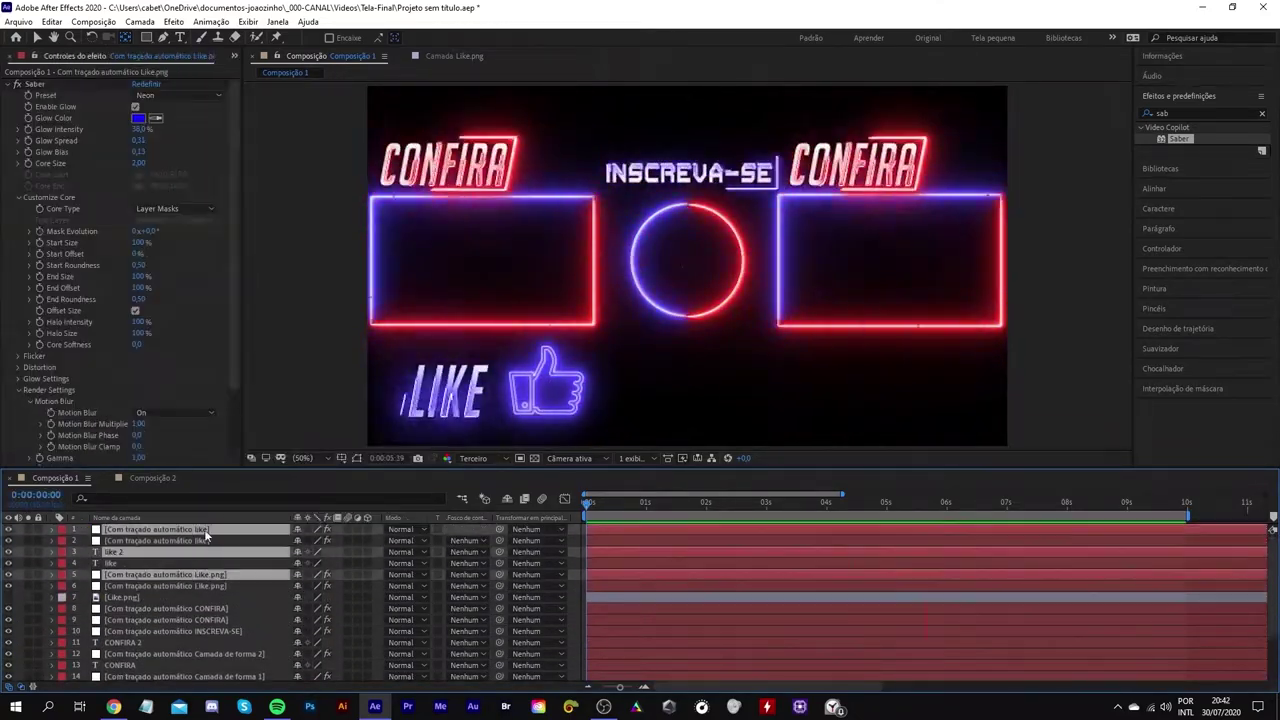
Switch to Adobe Illustrator to open the Seta-para-baixo down-arrow drawing.
{"action": "left_click", "coordinate": [343, 708]}
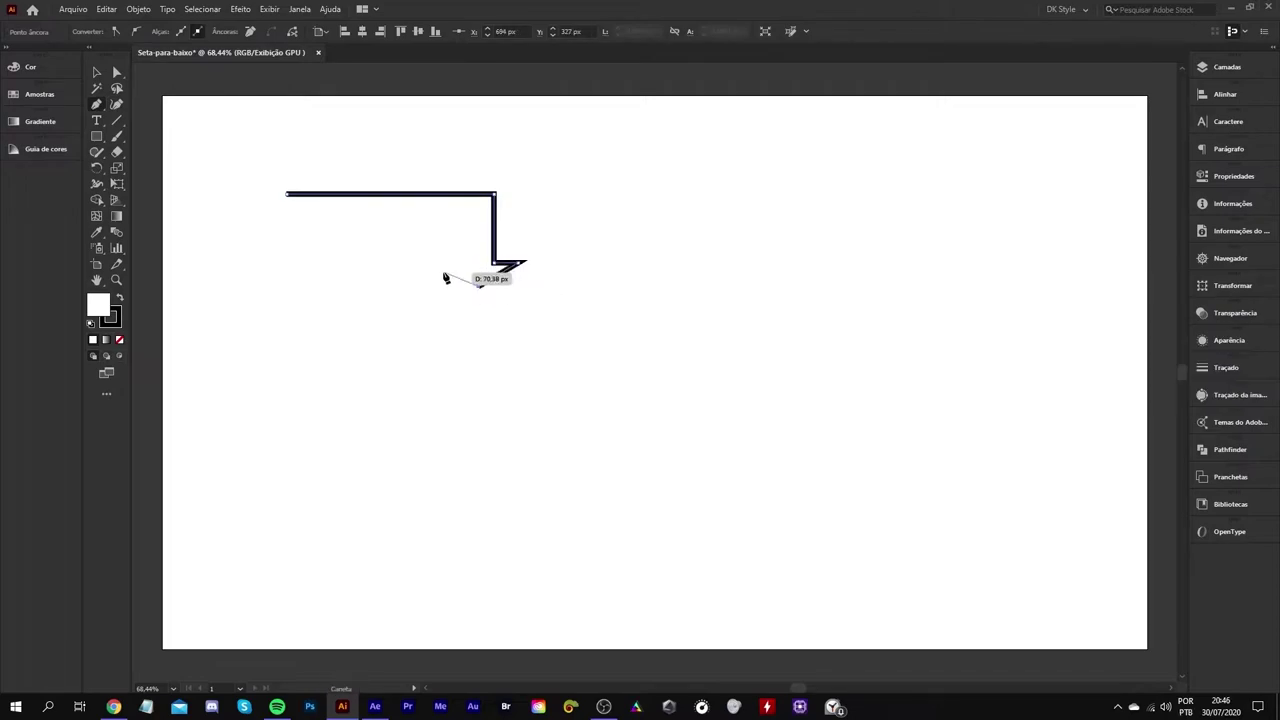